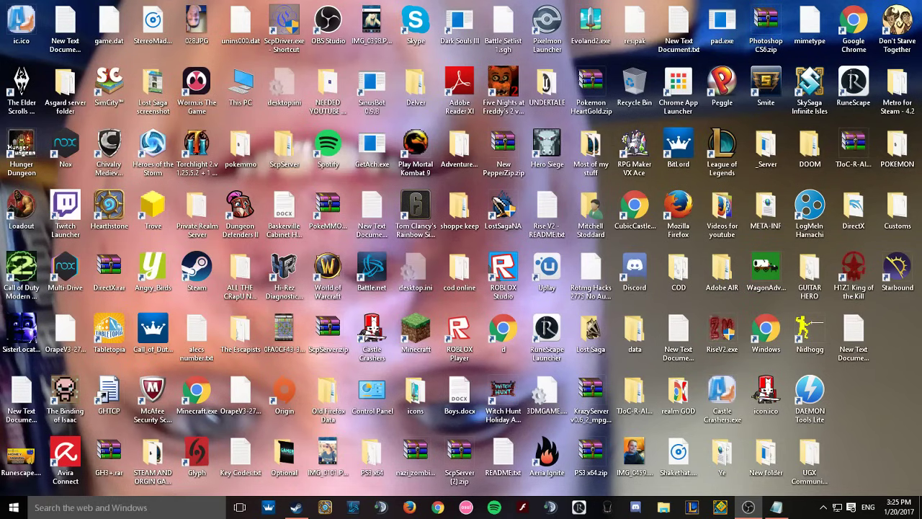
- Search Windows for 'notepad' so Notepad appears as the best match
click(163, 508)
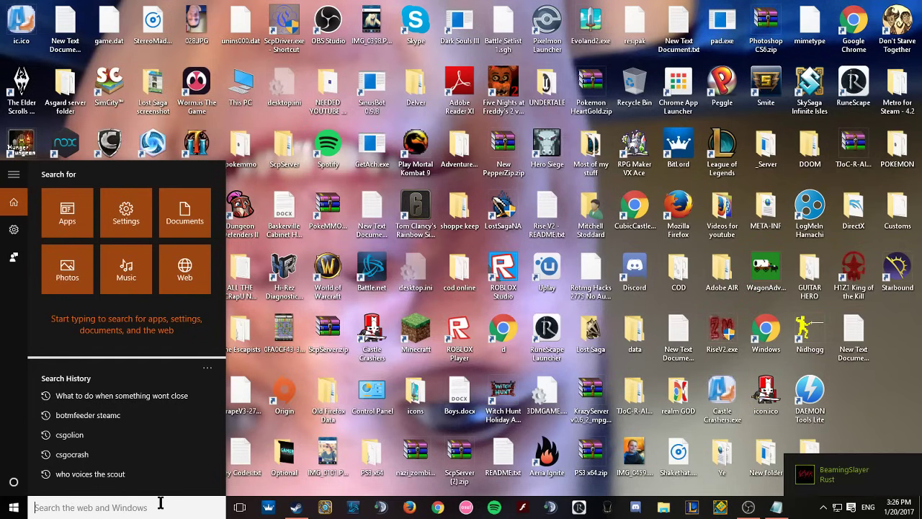
text(n)
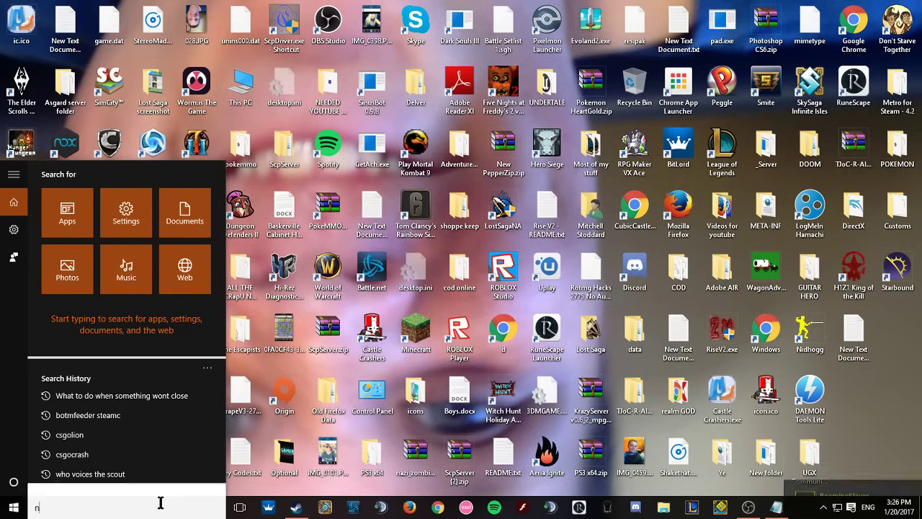
text(otepad)
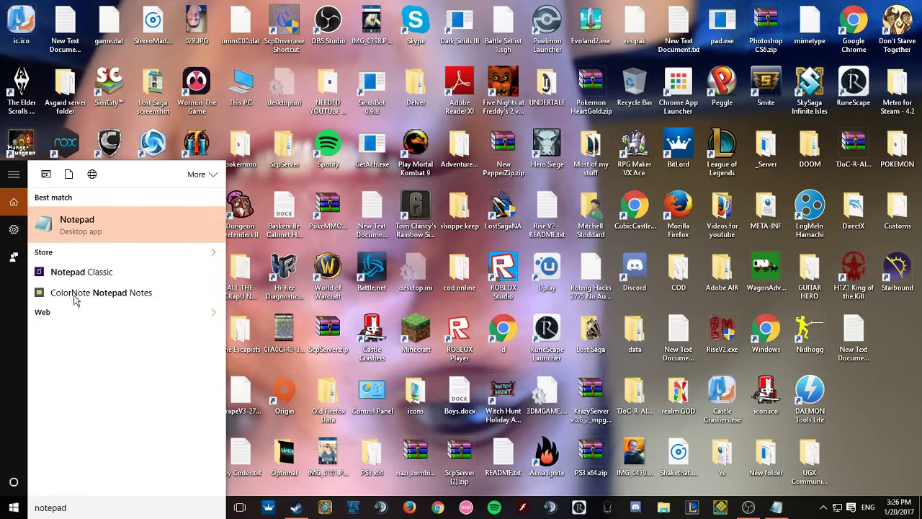
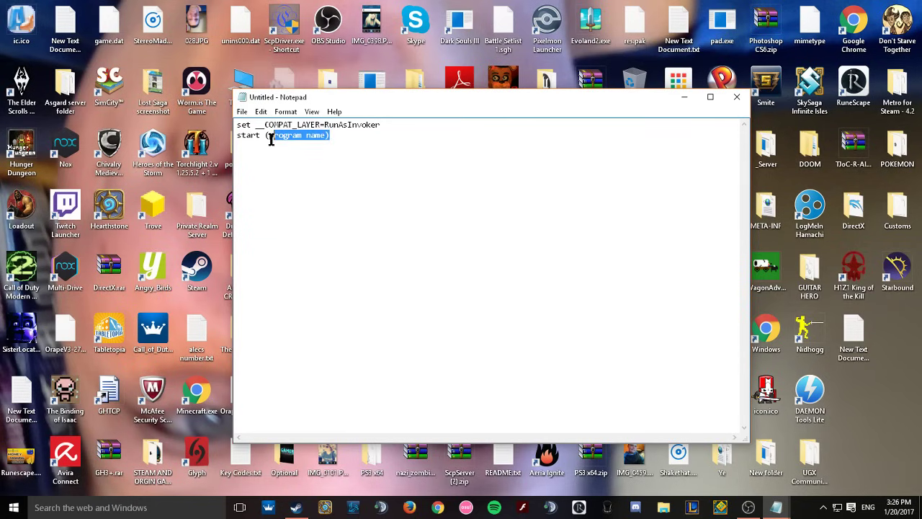
- Delete the '(program name)' placeholder after 'start' on the script's second line
key(BackSpace)
- Create a new folder, New folder (2), on the desktop
right_click(852, 389)
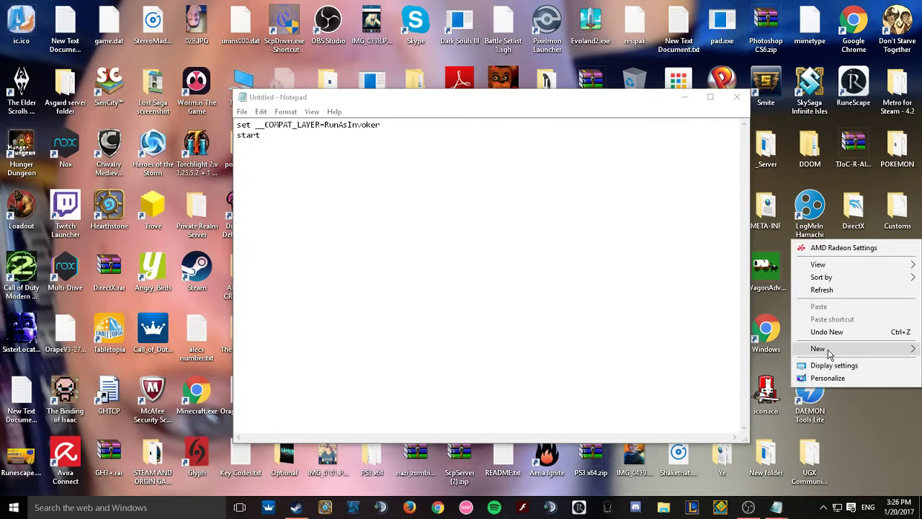
mouse_move(832, 349)
click(789, 348)
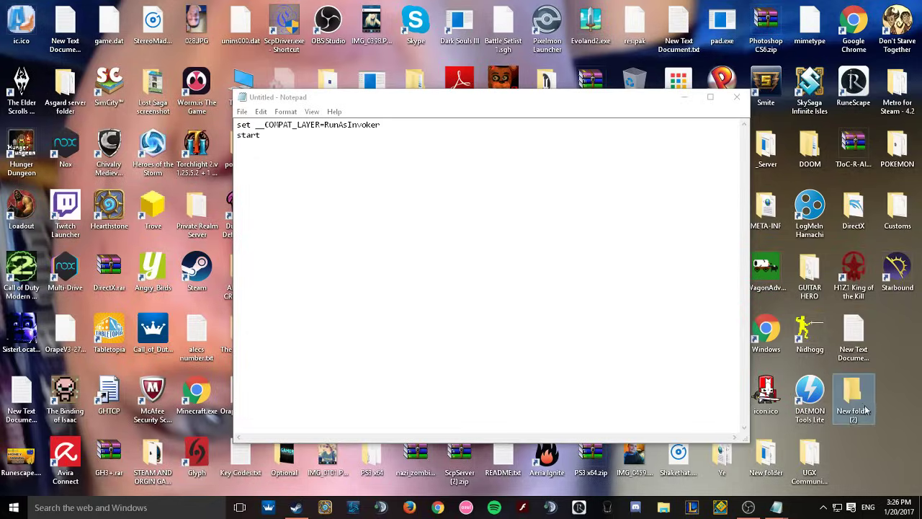
- Open New folder (2), close it, then reopen it in File Explorer
double_click(867, 409)
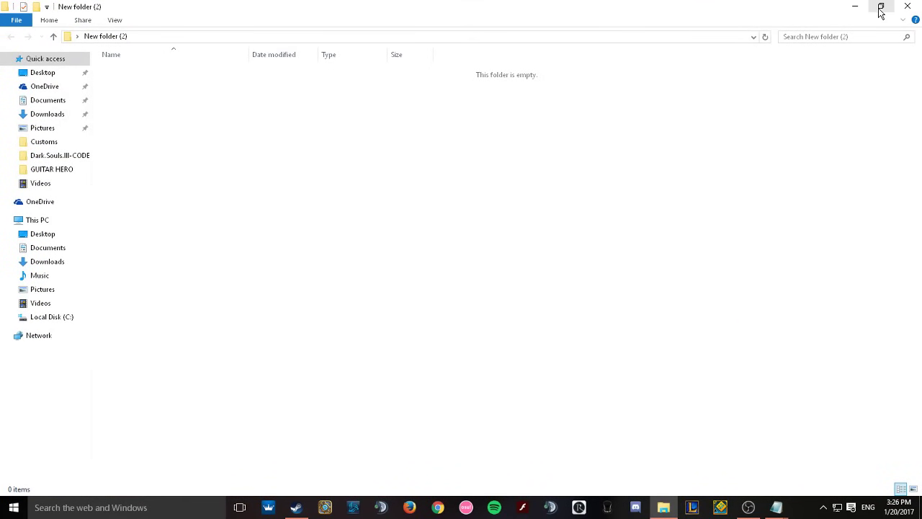
click(907, 7)
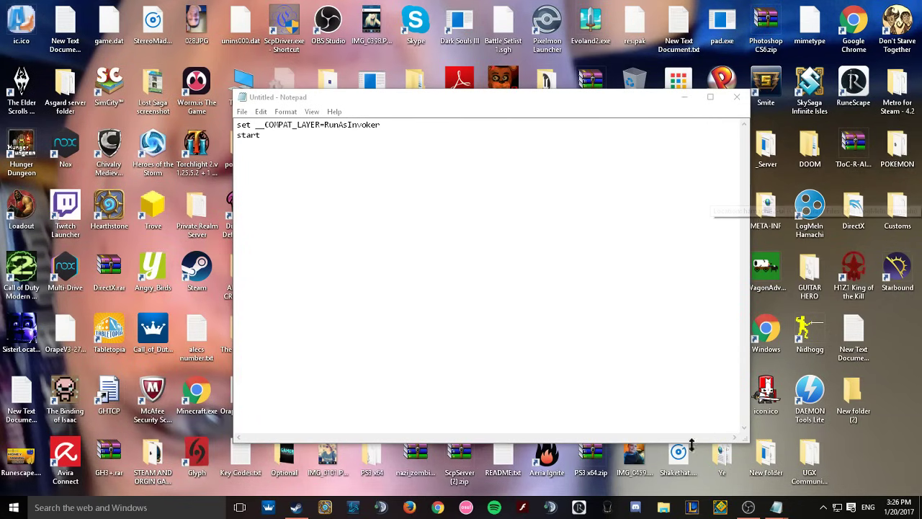
double_click(856, 390)
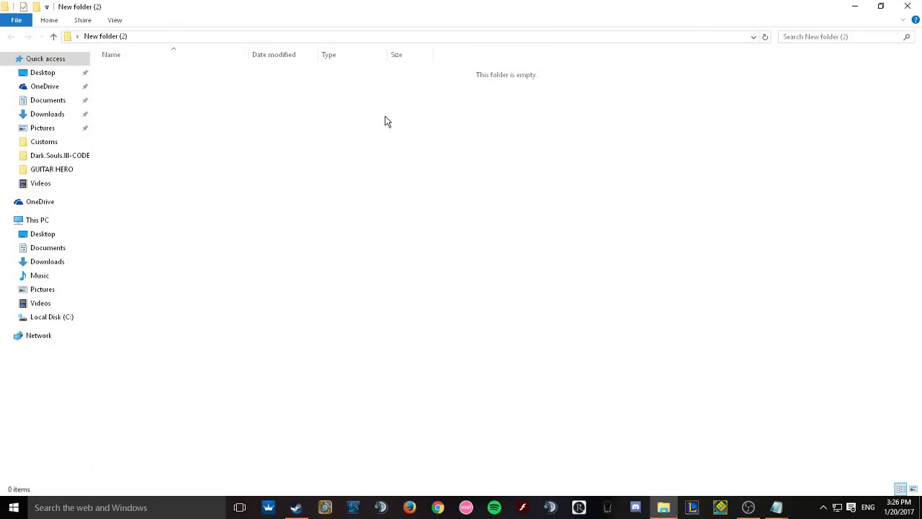
drag(385, 121, 378, 6)
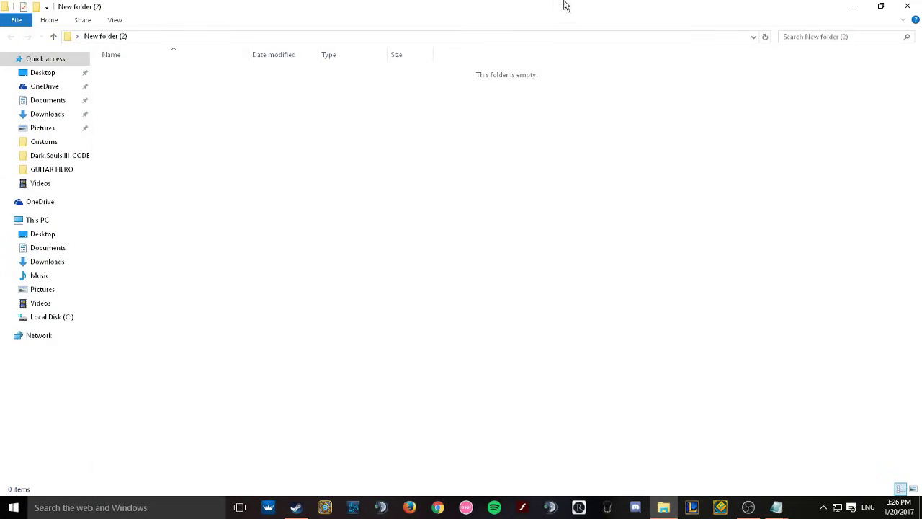
- Close the folder window and bring up Notepad's Save As dialog for the script
click(902, 7)
click(243, 110)
click(272, 163)
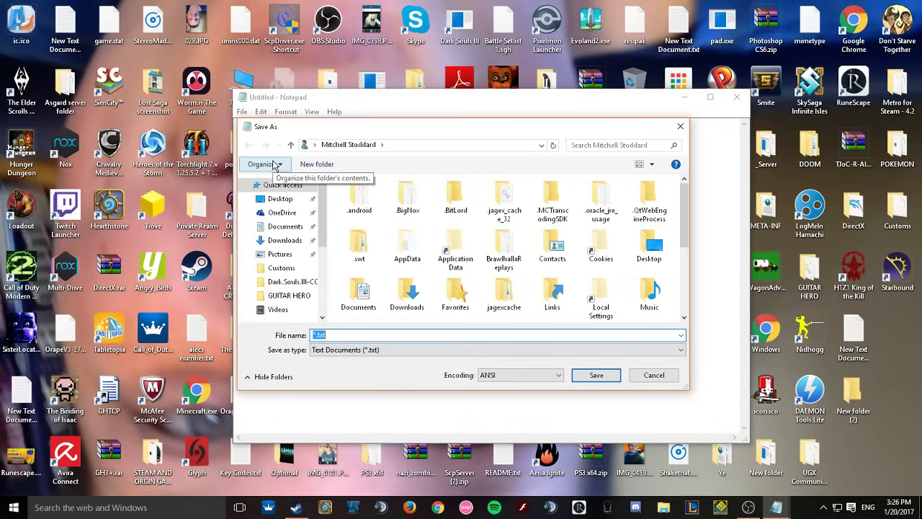
- Set the save location to Desktop > New folder (2) and select the file name for replacement
scroll(432, 238, down, 2)
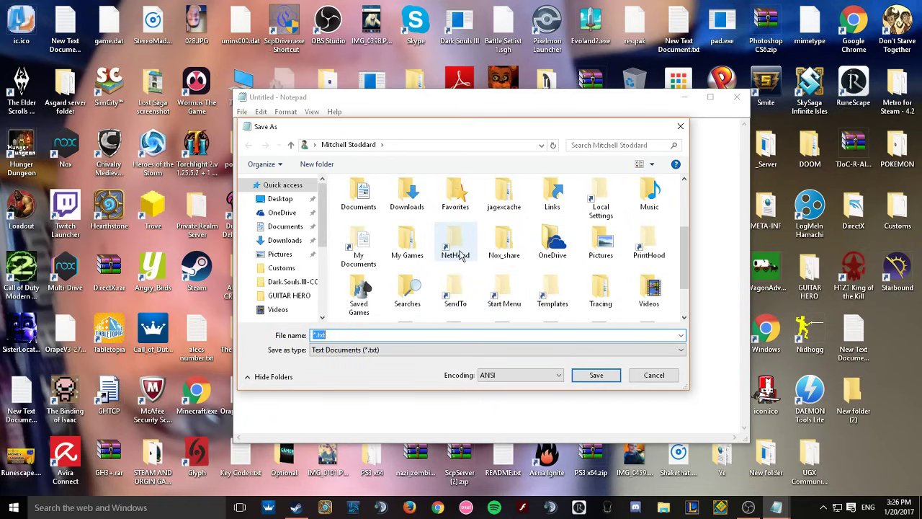
scroll(461, 255, down, 1)
scroll(389, 259, up, 4)
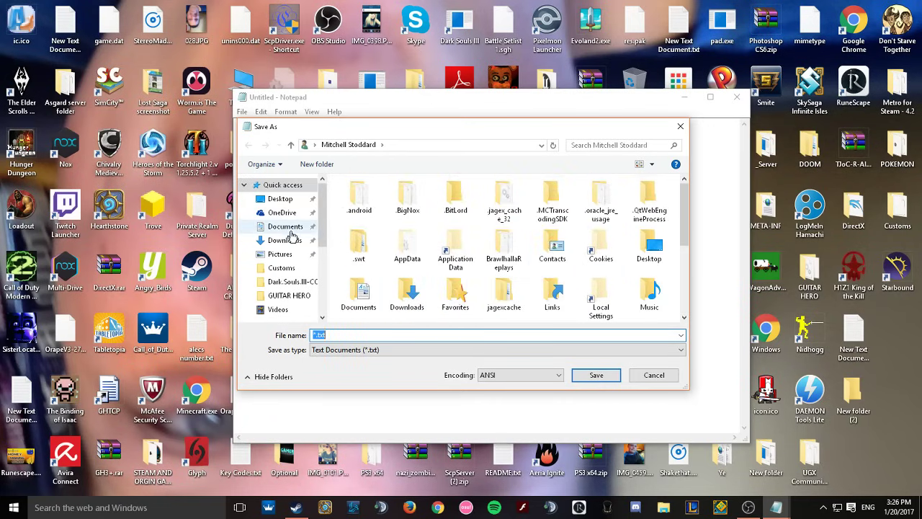
click(281, 200)
scroll(454, 246, down, 4)
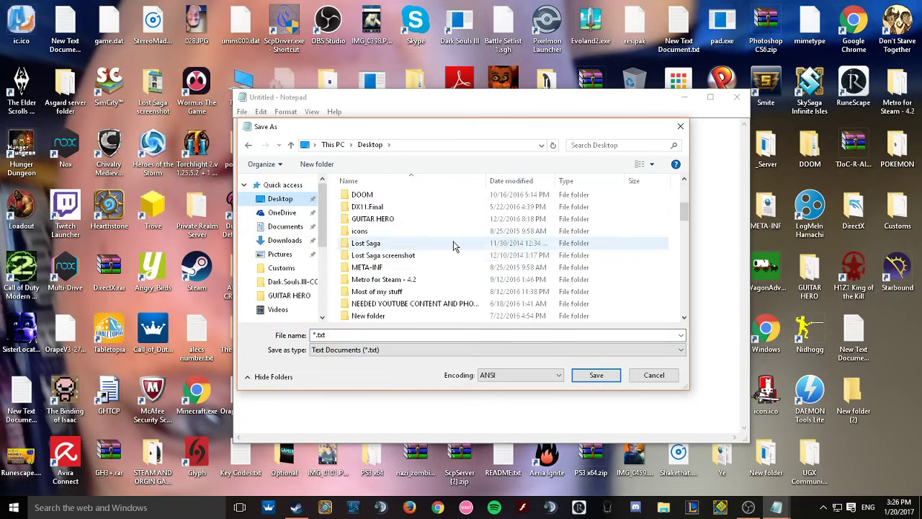
scroll(454, 247, down, 7)
scroll(454, 249, up, 5)
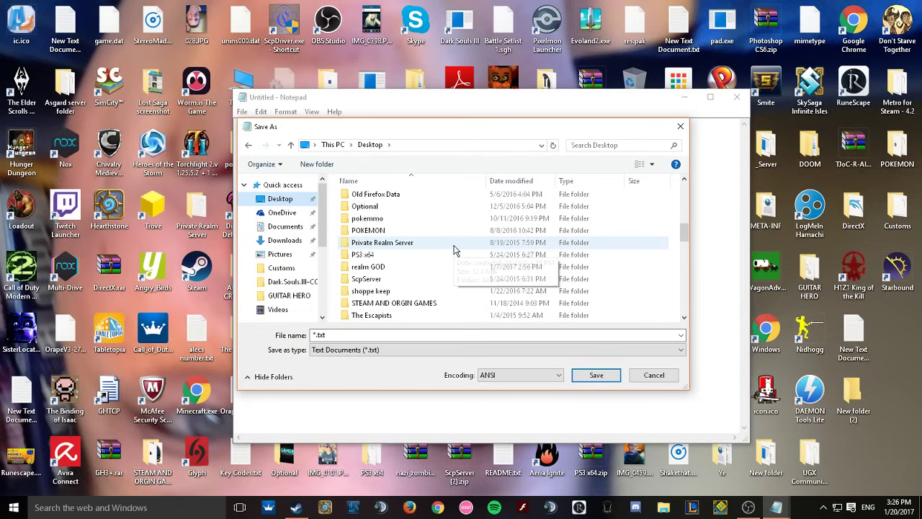
click(412, 255)
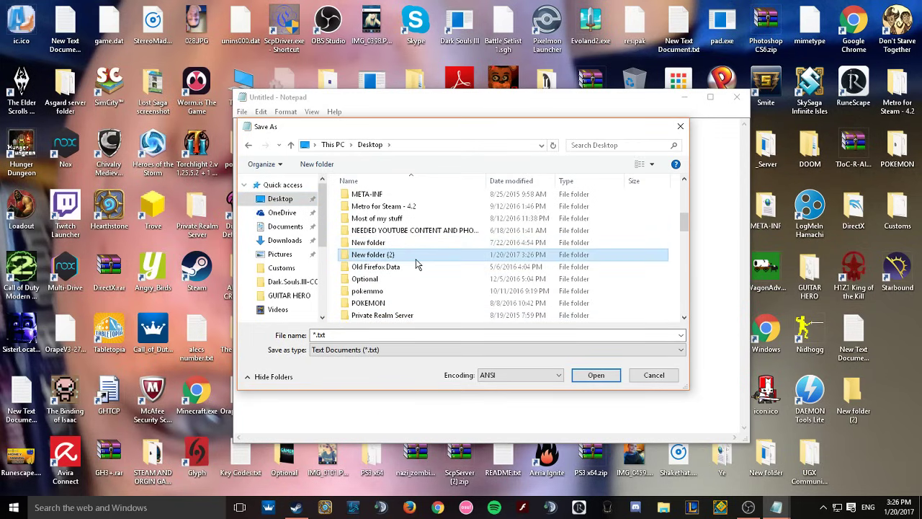
key(Return)
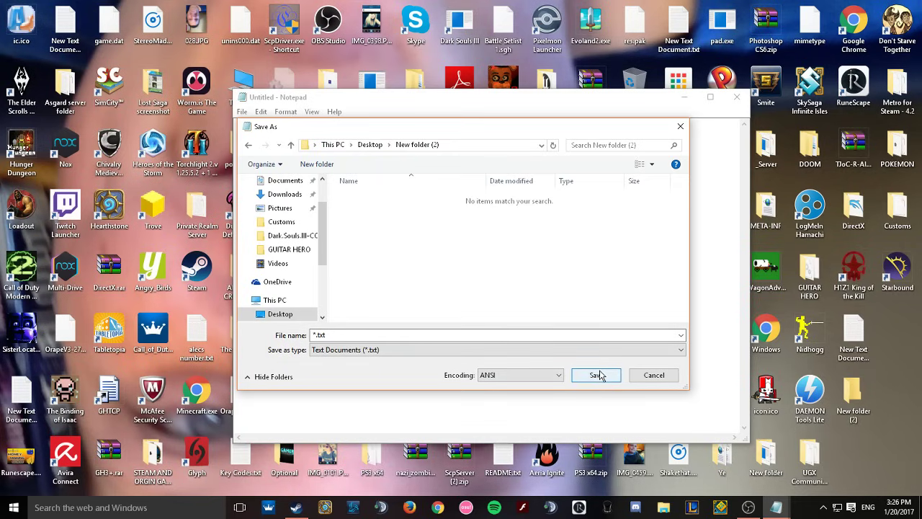
double_click(343, 334)
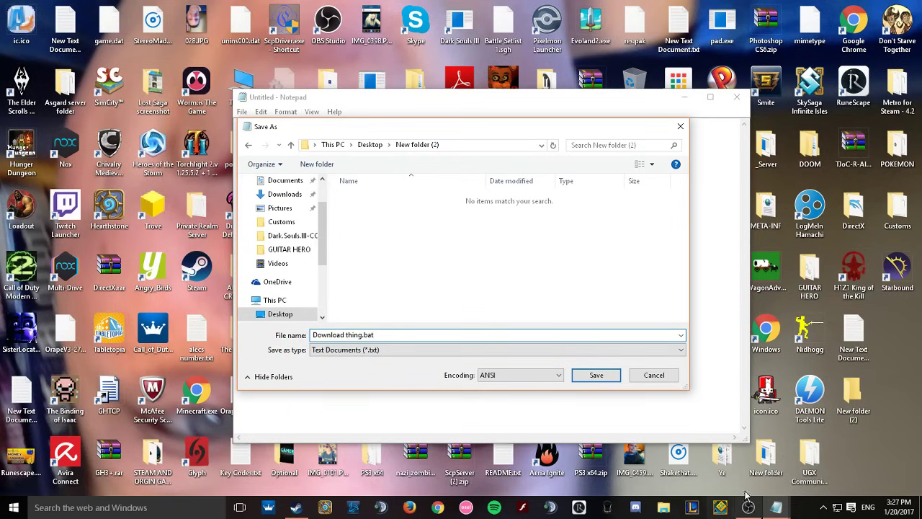
- Save as Download thing.bat, type 'St' after 'start' on line 2, and resave
click(595, 375)
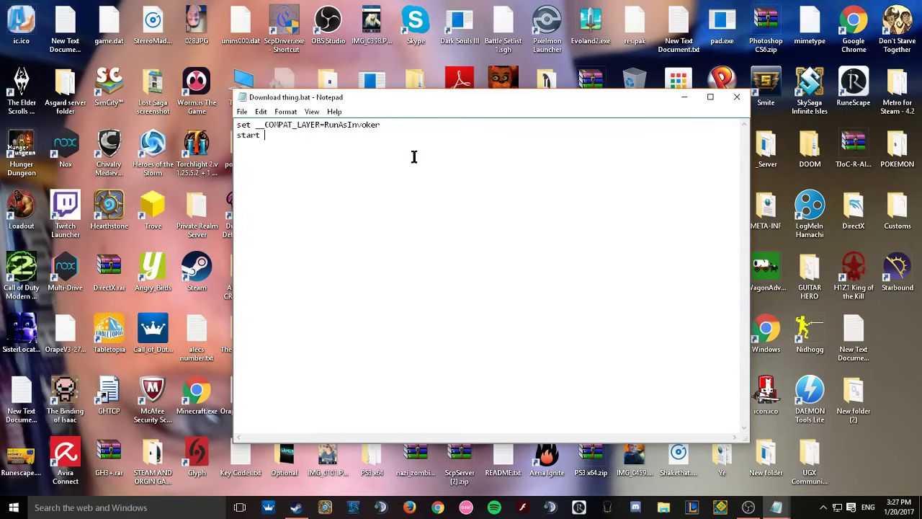
text(Steam)
click(242, 112)
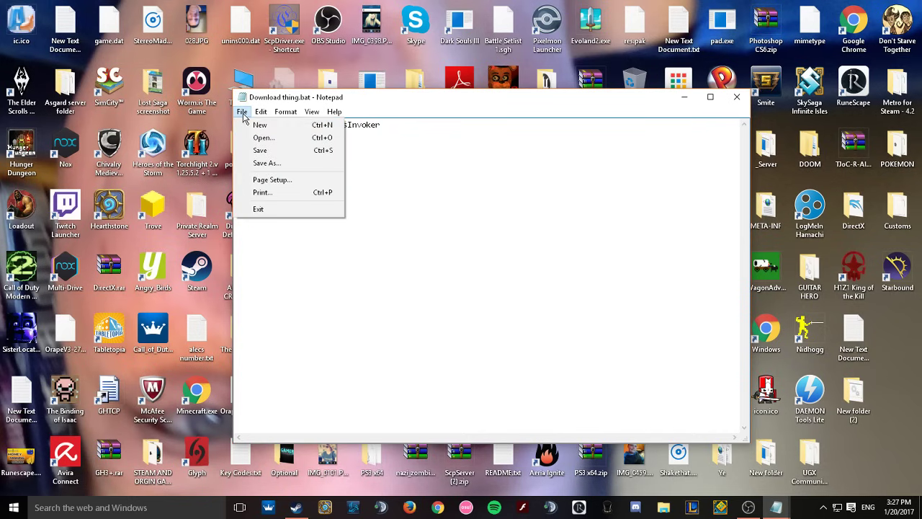
click(268, 150)
- Close Notepad and open New folder (2) in a restored, smaller window
click(737, 97)
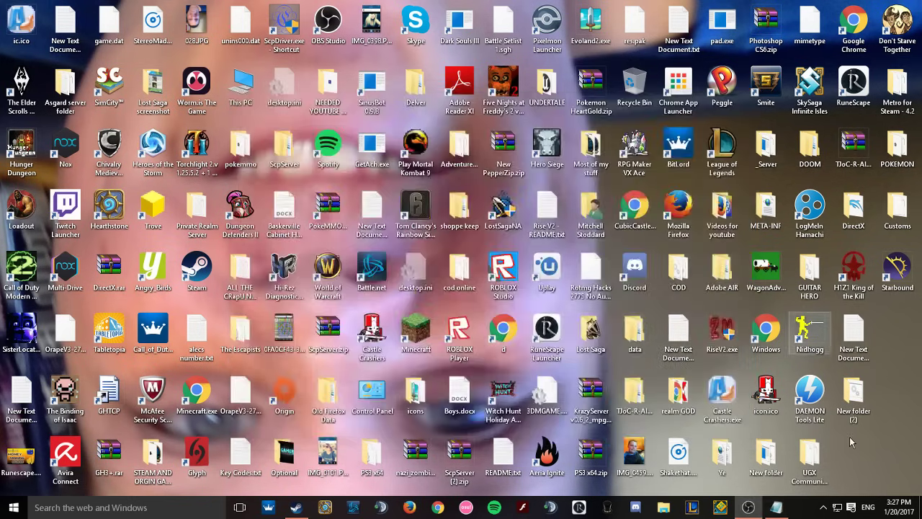
double_click(853, 396)
click(303, 71)
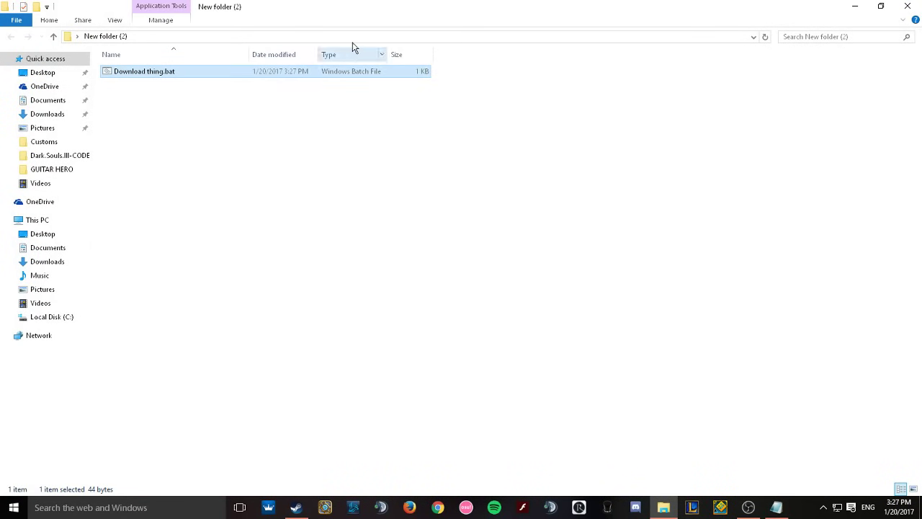
click(880, 6)
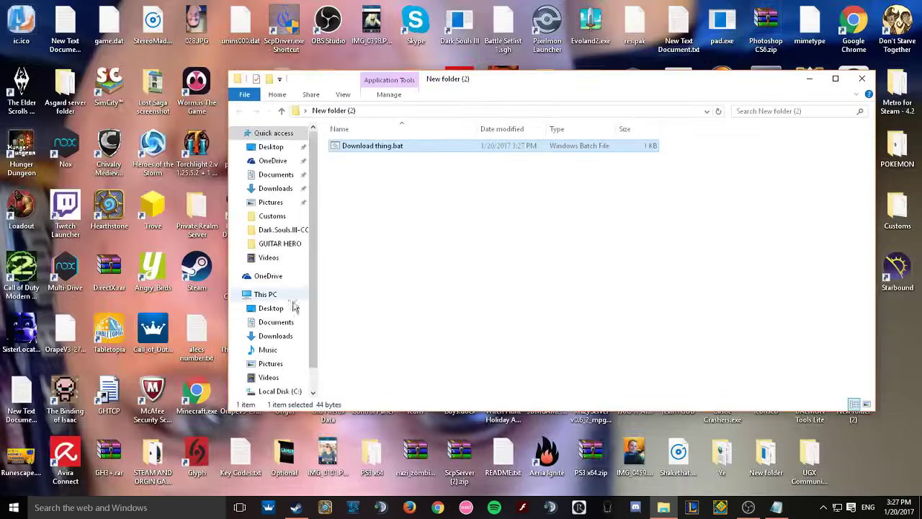
- Drag the Steam desktop shortcut into New folder (2) and reopen Download thing.bat for editing
drag(199, 267, 490, 266)
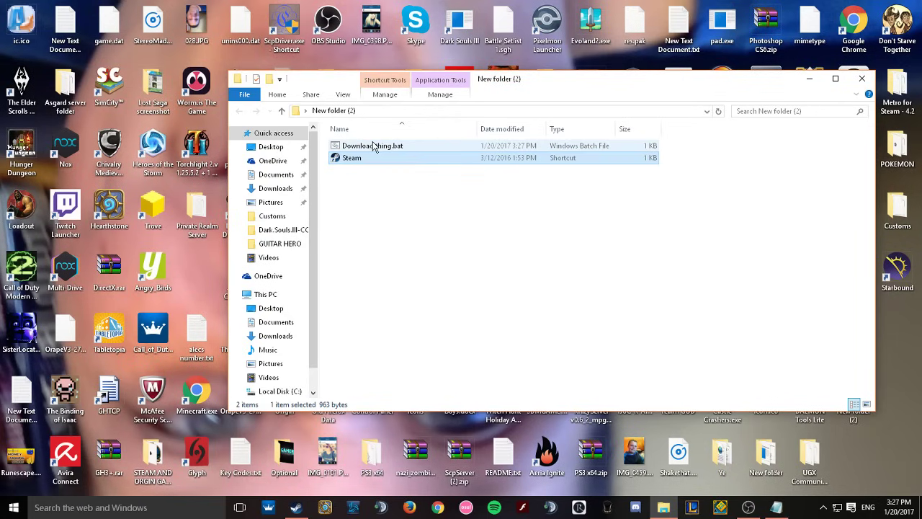
click(374, 145)
right_click(375, 146)
click(400, 167)
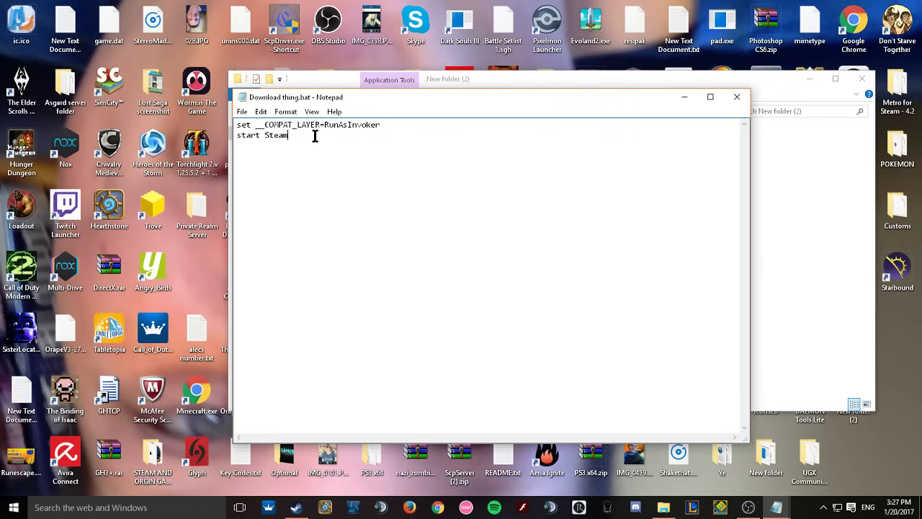
- Save the script ending in 'start Steam' and close Notepad
click(242, 111)
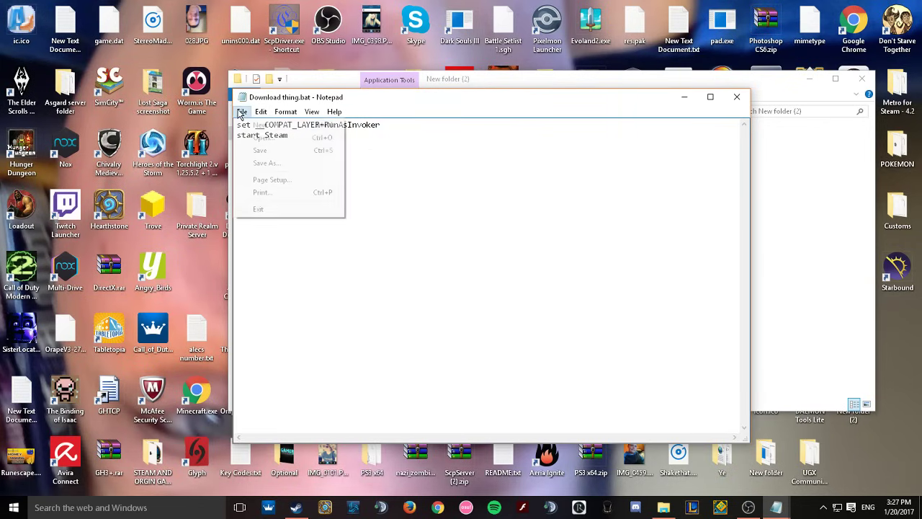
click(255, 150)
click(737, 99)
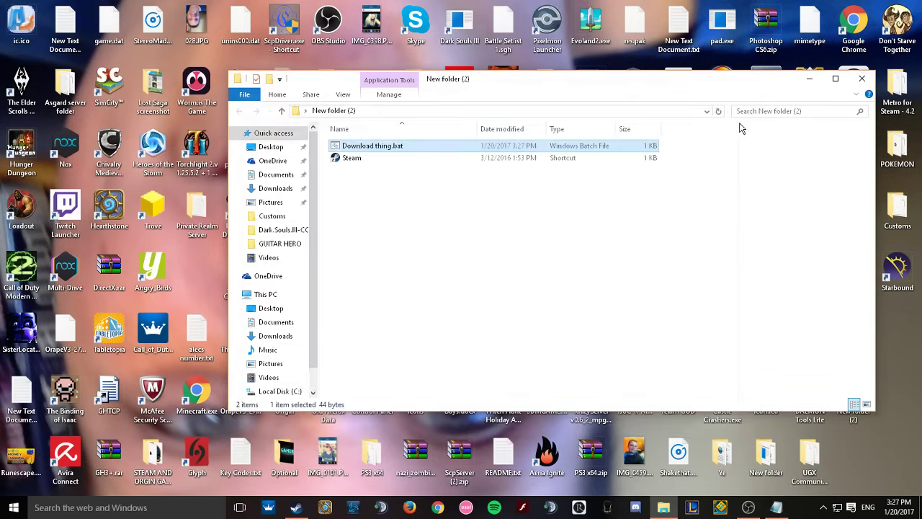
- Reopen Download thing.bat to check it, close it, then run the batch file
drag(789, 165, 705, 162)
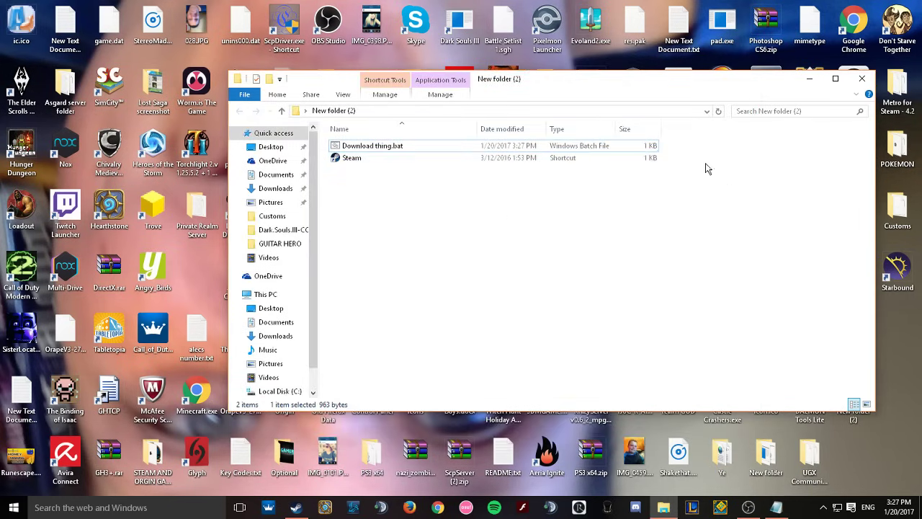
click(414, 149)
right_click(412, 148)
click(441, 166)
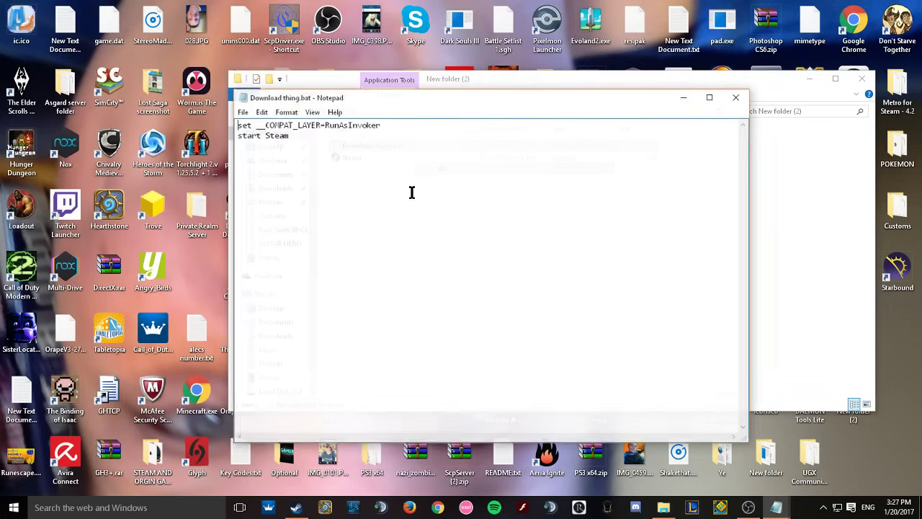
click(737, 97)
double_click(414, 148)
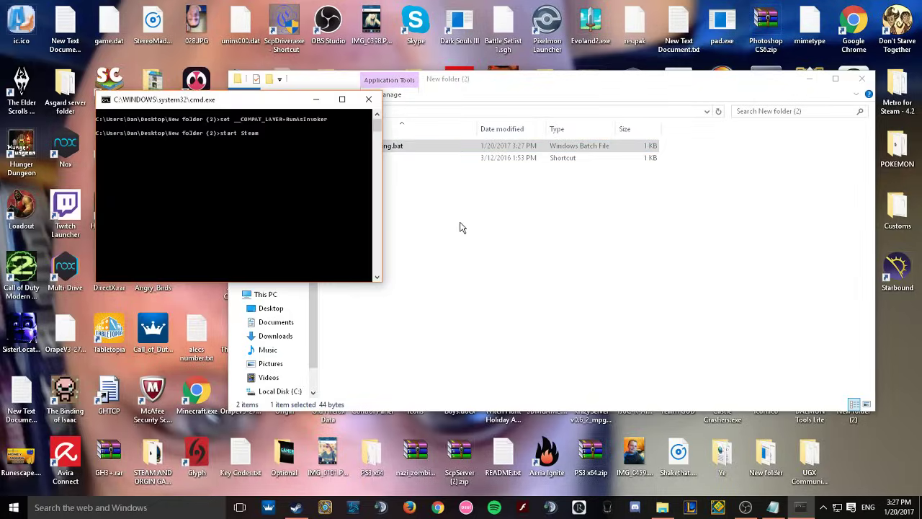
- Maximize and hide the console, then run Download thing.bat again and maximize the new console
click(355, 100)
click(855, 7)
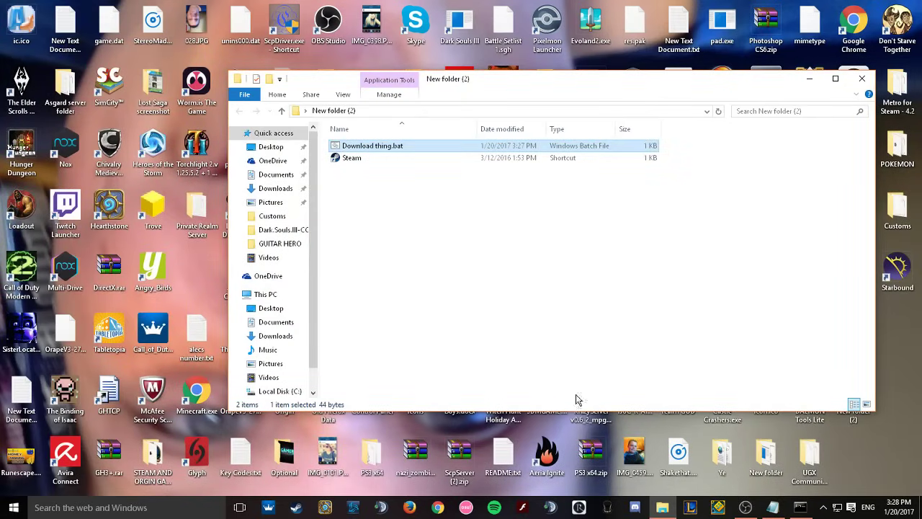
right_click(372, 146)
click(685, 209)
double_click(378, 147)
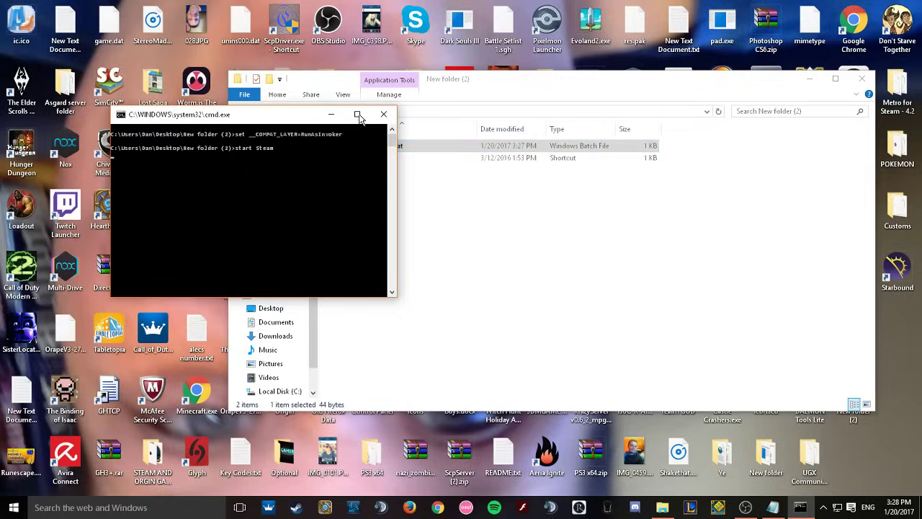
click(357, 115)
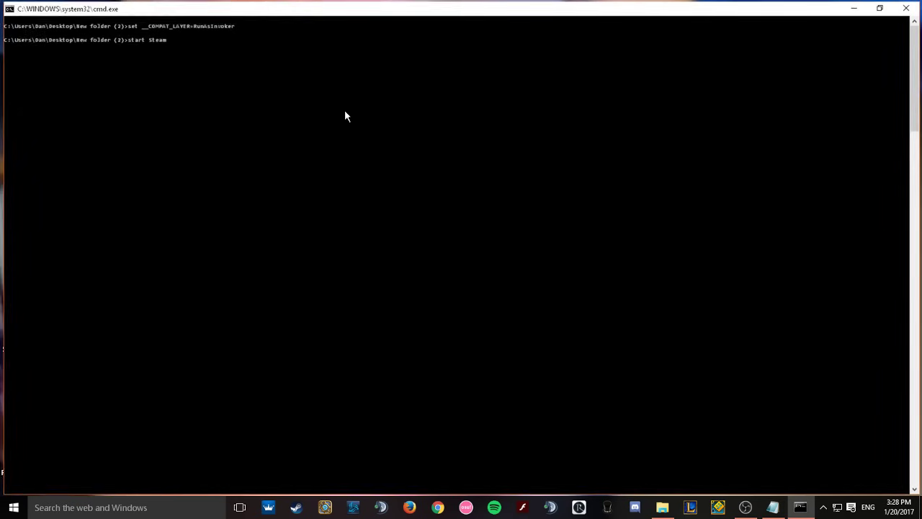
- Hide the console and delete the Steam shortcut from New folder (2), confirming with Yes
click(853, 8)
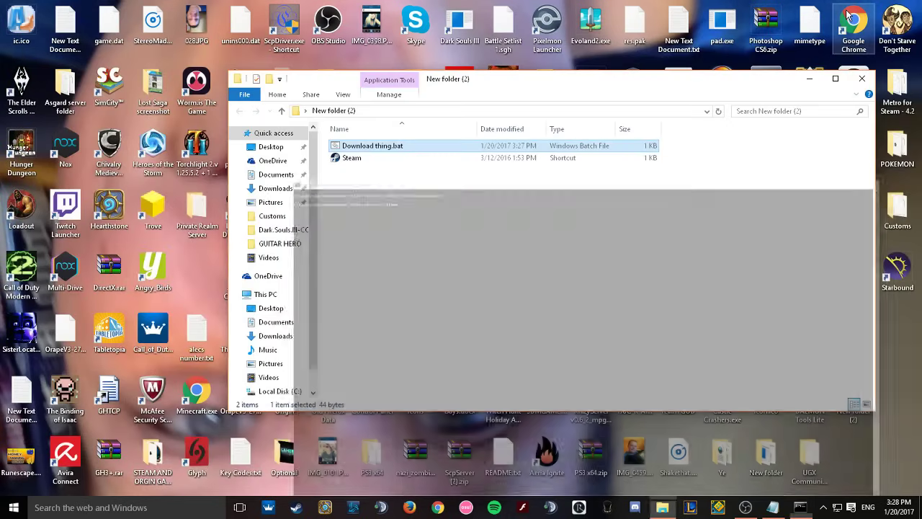
click(370, 162)
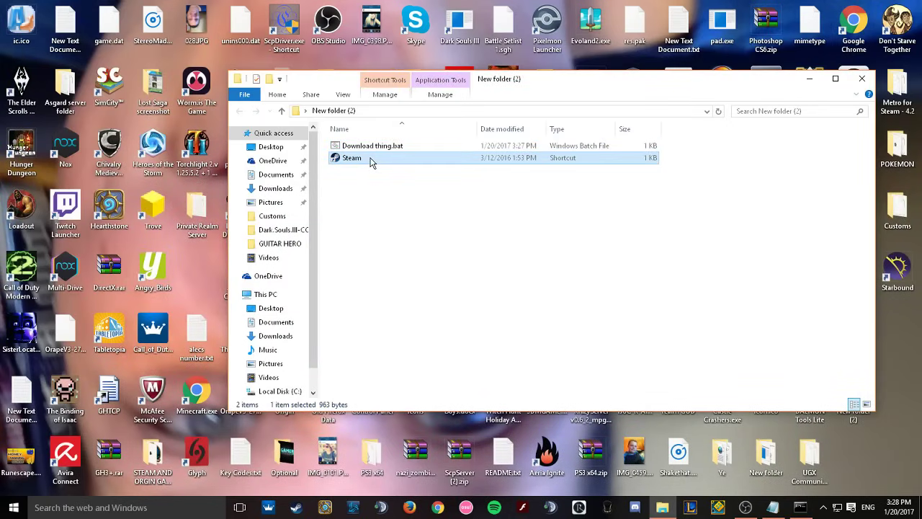
drag(417, 206, 415, 157)
click(573, 176)
click(572, 158)
right_click(572, 158)
click(611, 384)
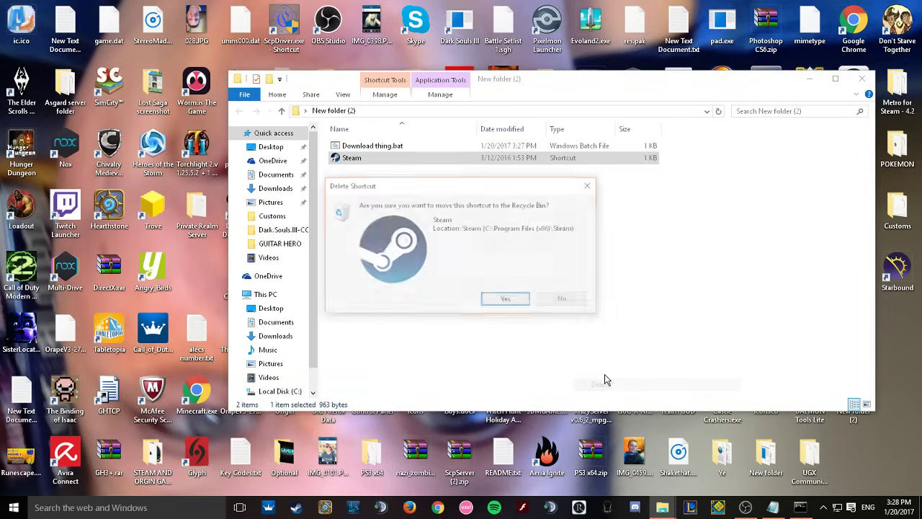
click(507, 300)
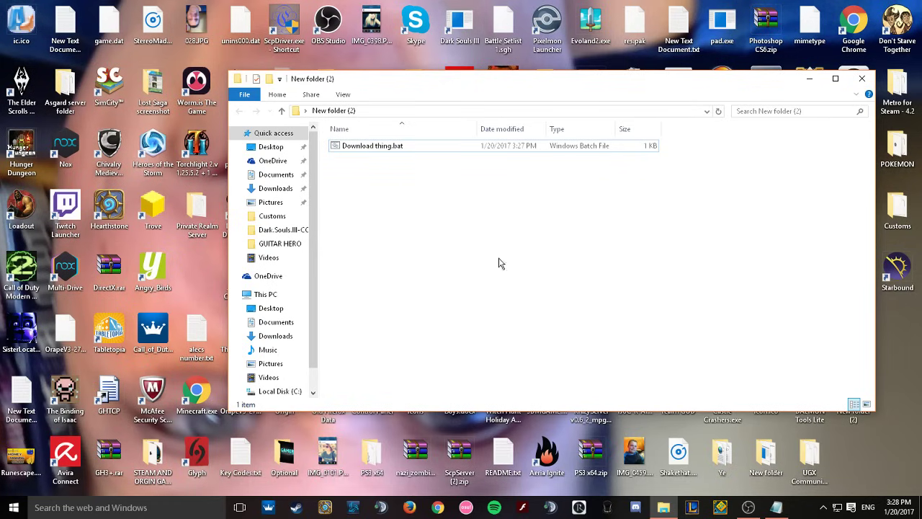
drag(478, 191, 482, 147)
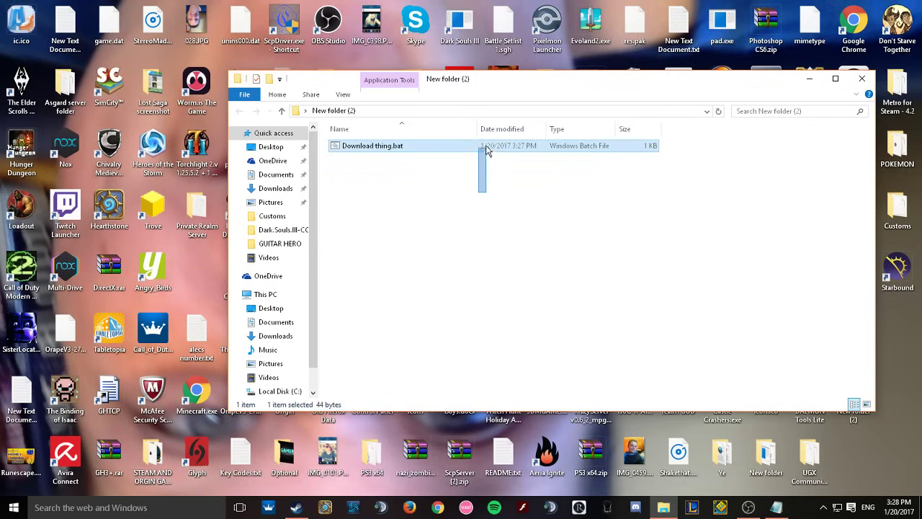
click(488, 192)
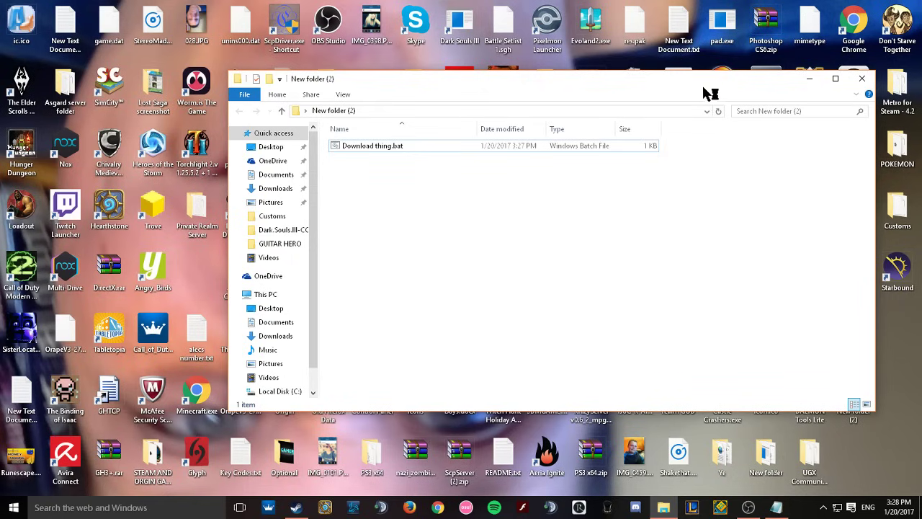
- Edit Download thing.bat in Notepad, replacing 'Steam' with 'ScpDriver', and save it
right_click(532, 146)
click(529, 160)
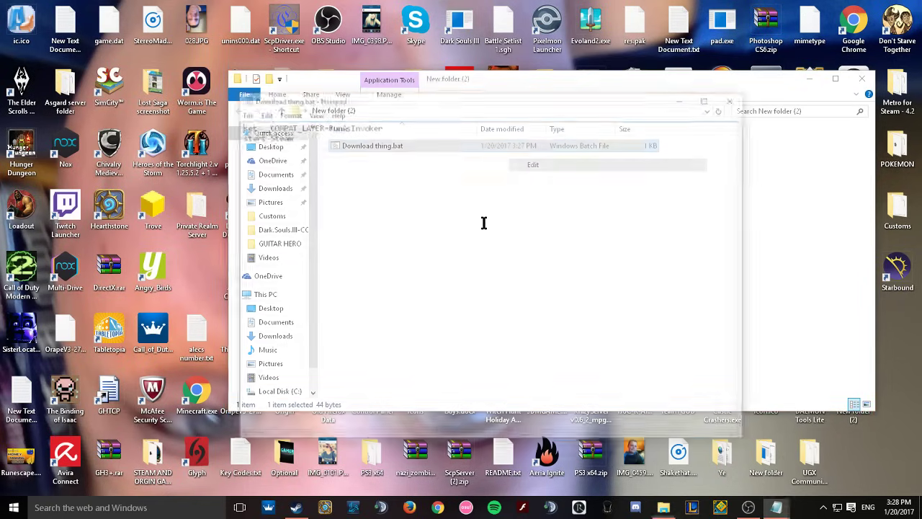
drag(346, 139, 308, 153)
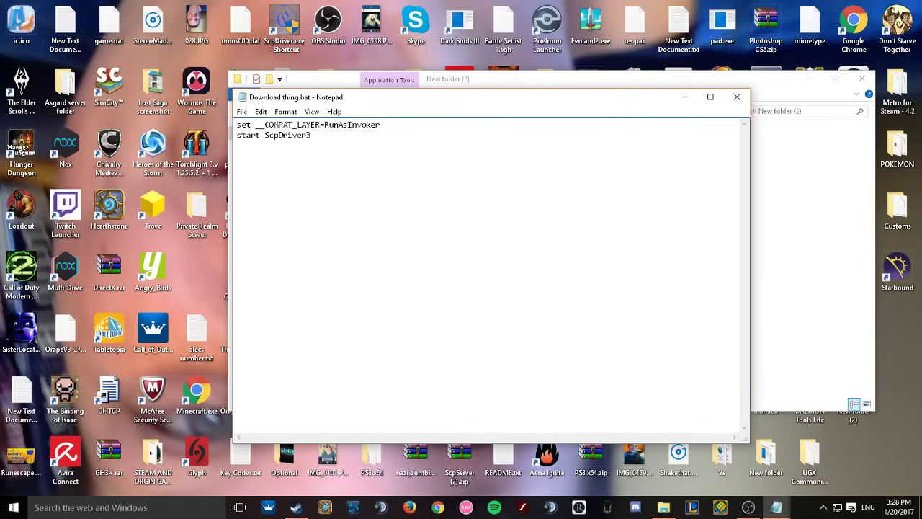
click(242, 112)
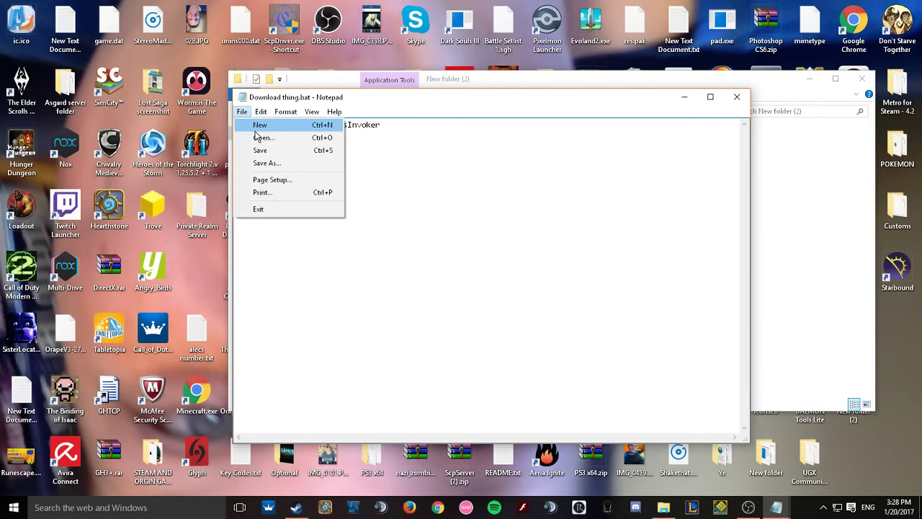
click(271, 151)
- Test-run the batch with a ScpDriver shortcut in the folder, then dismiss the cannot-find error
click(737, 96)
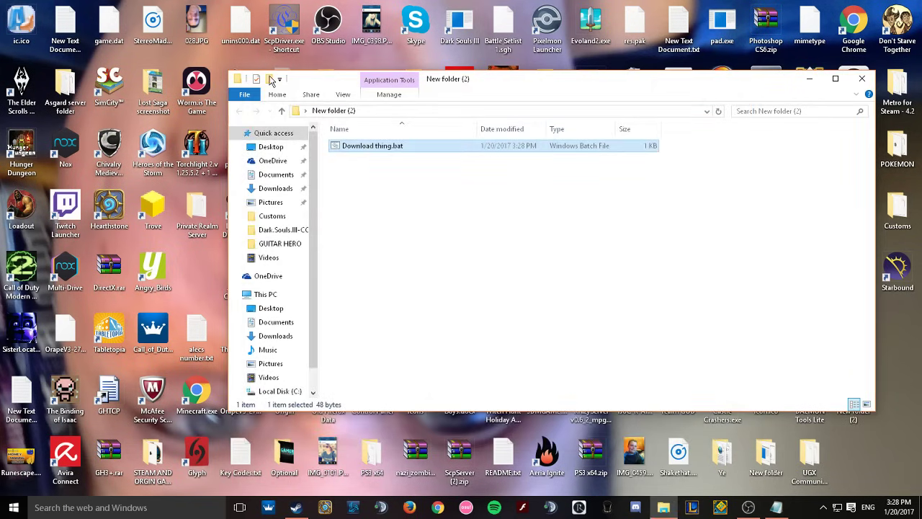
drag(281, 29, 377, 162)
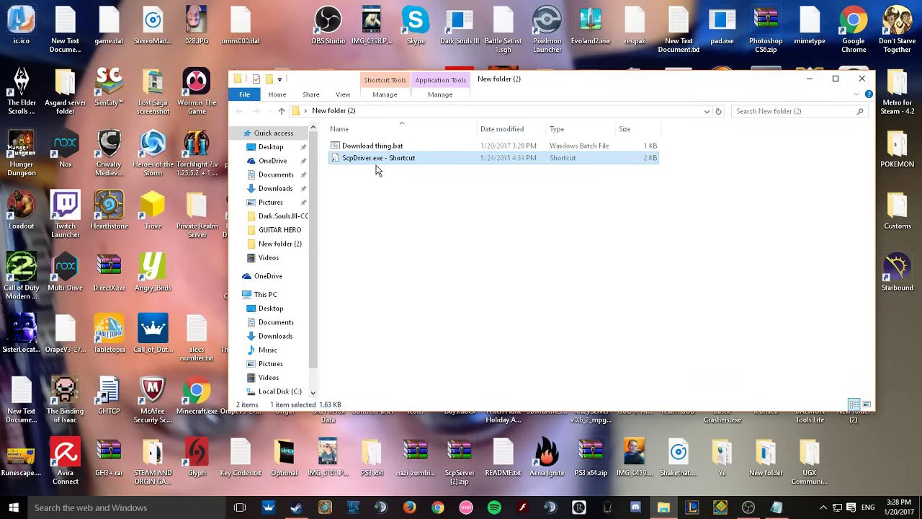
double_click(377, 147)
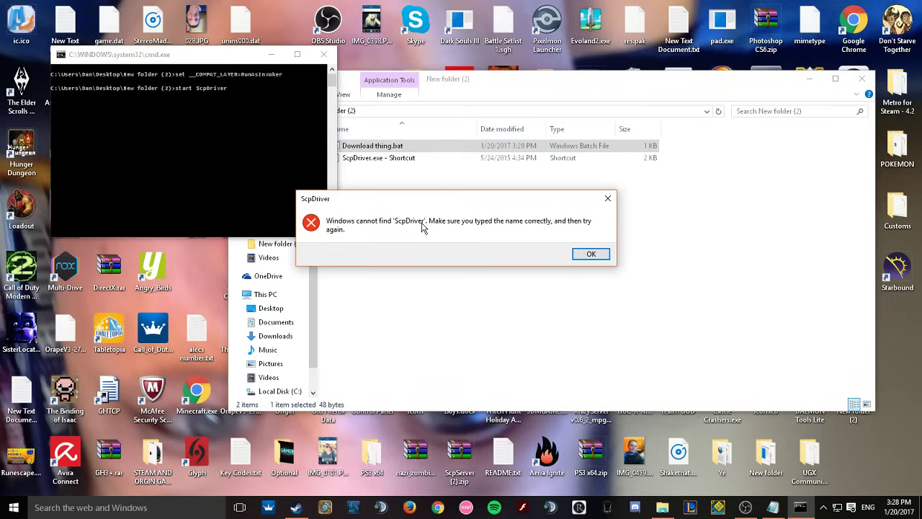
click(602, 253)
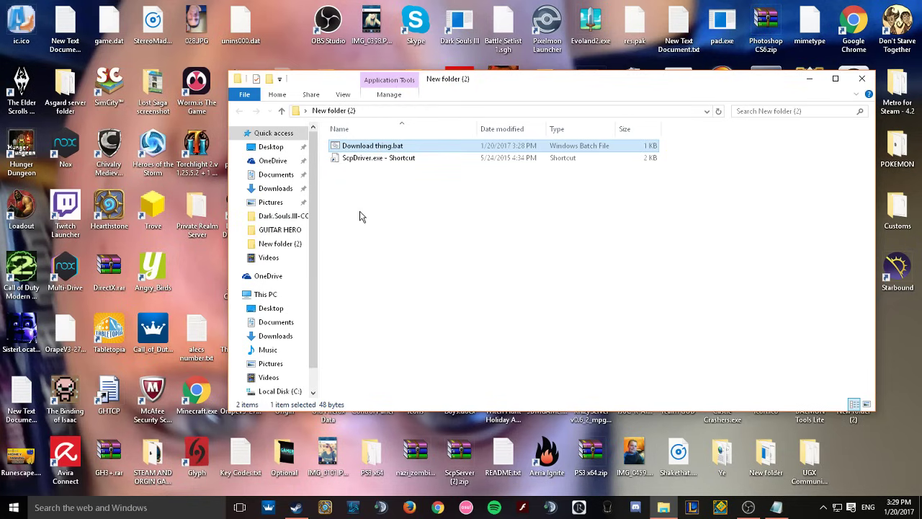
click(361, 158)
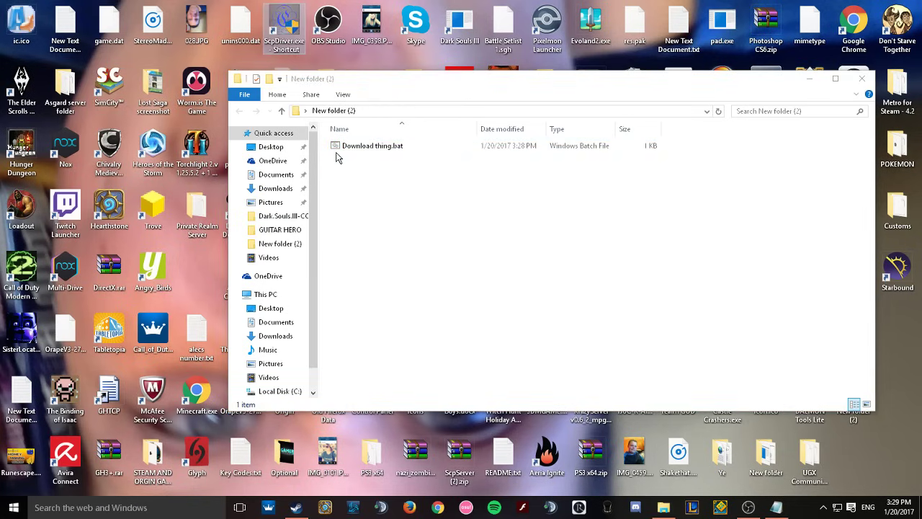
right_click(406, 147)
click(425, 170)
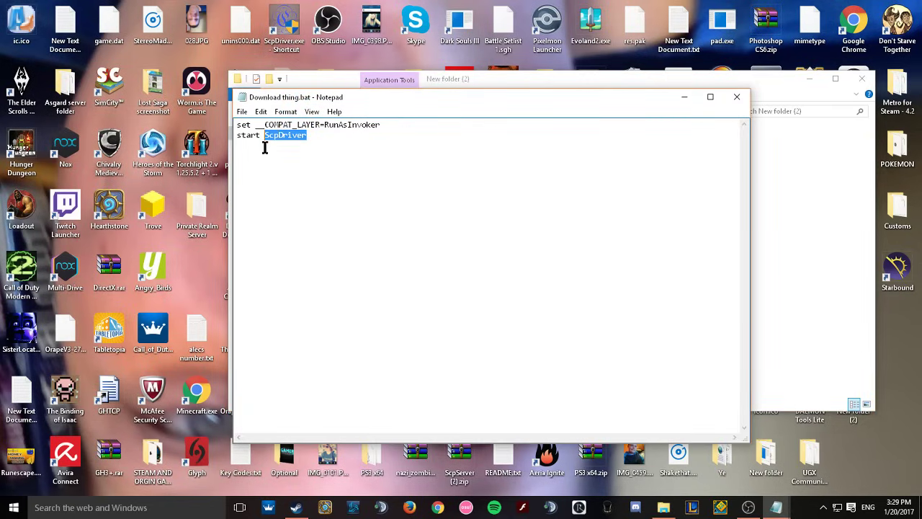
key(Delete)
click(737, 97)
- Discard the unsaved edits and send Download thing.bat to the Recycle Bin
click(465, 266)
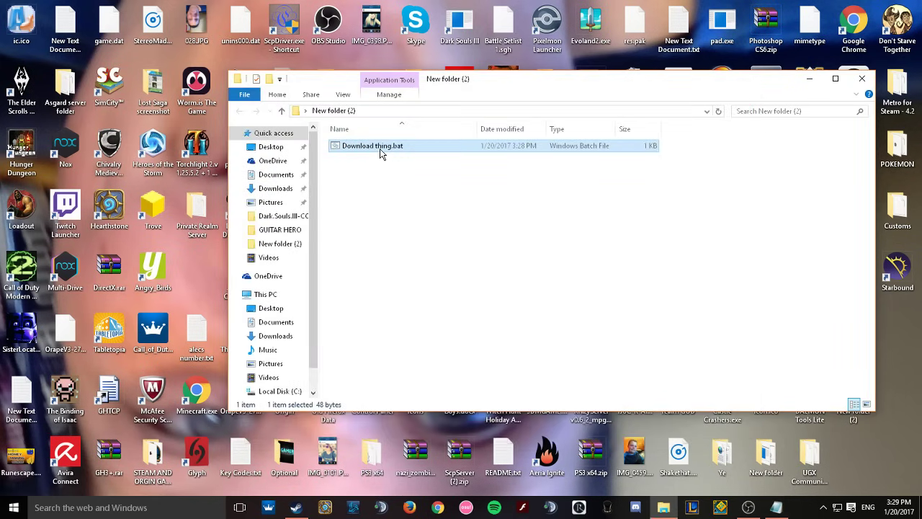
drag(385, 180, 492, 149)
right_click(492, 148)
click(524, 363)
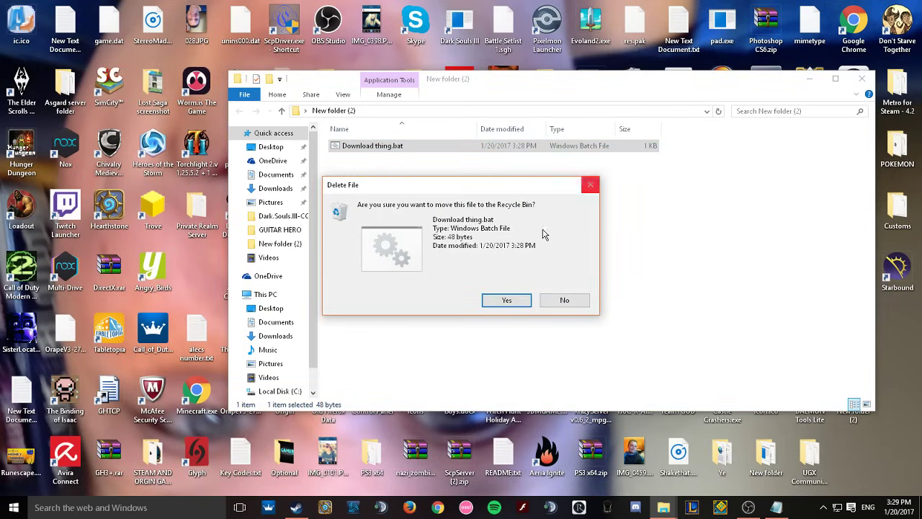
click(509, 302)
- Close the emptied New folder (2) window and dismiss the Steam sign-in prompt
mouse_move(428, 183)
mouse_down()
mouse_move(525, 261)
mouse_move(395, 346)
mouse_move(442, 172)
mouse_up()
drag(474, 275, 742, 260)
drag(602, 170, 617, 180)
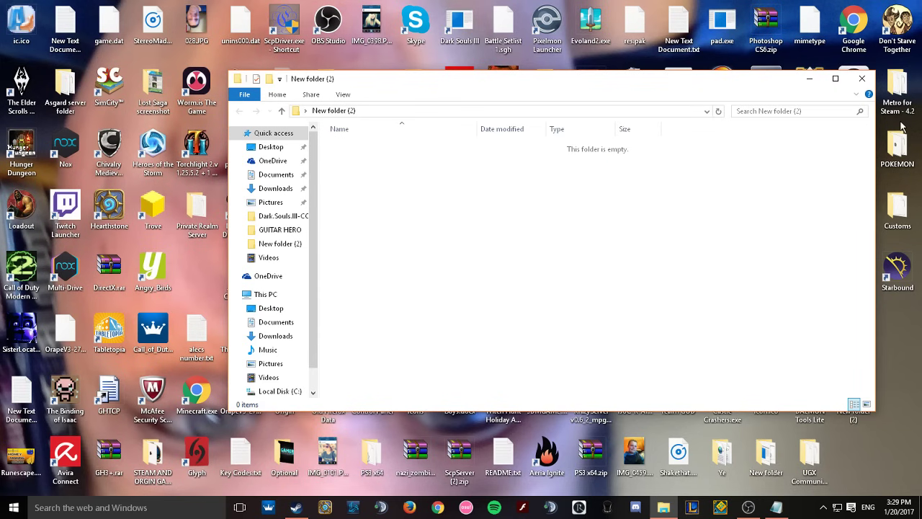
click(865, 79)
click(584, 172)
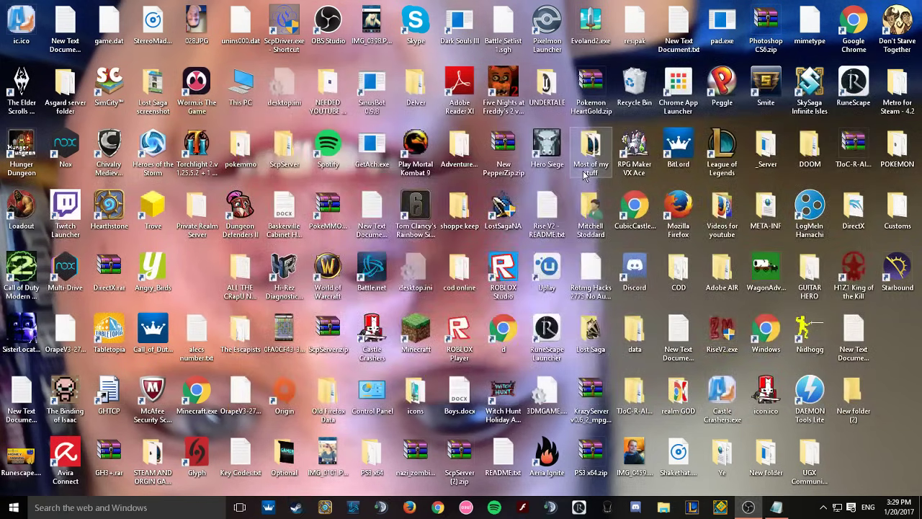